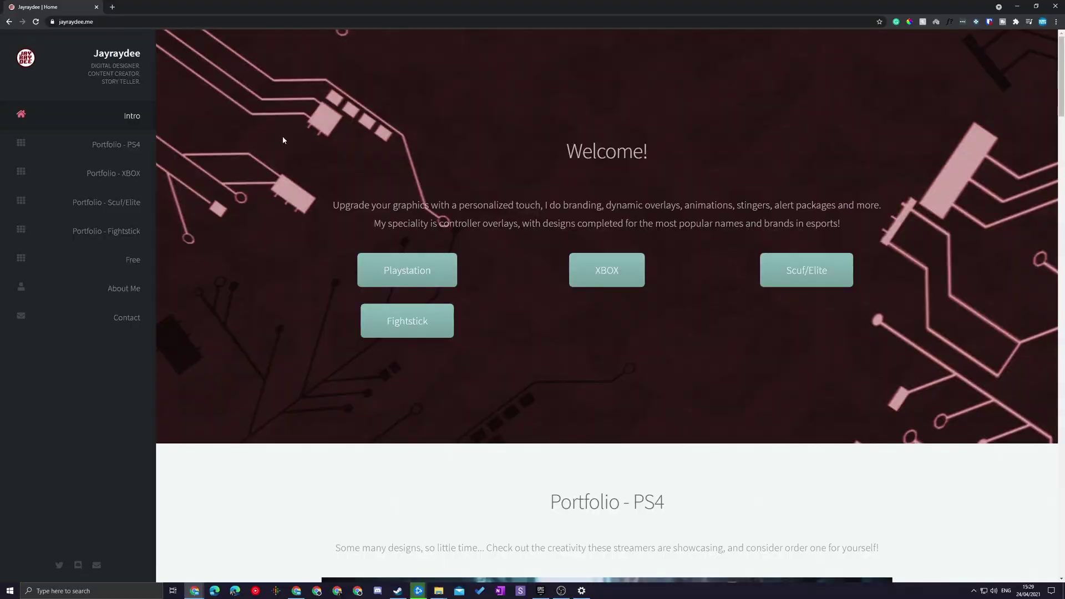
Step: Go to the Free section of jayraydee.me to download the PS5-White-by-Jayraydee overlay zip
click(126, 21)
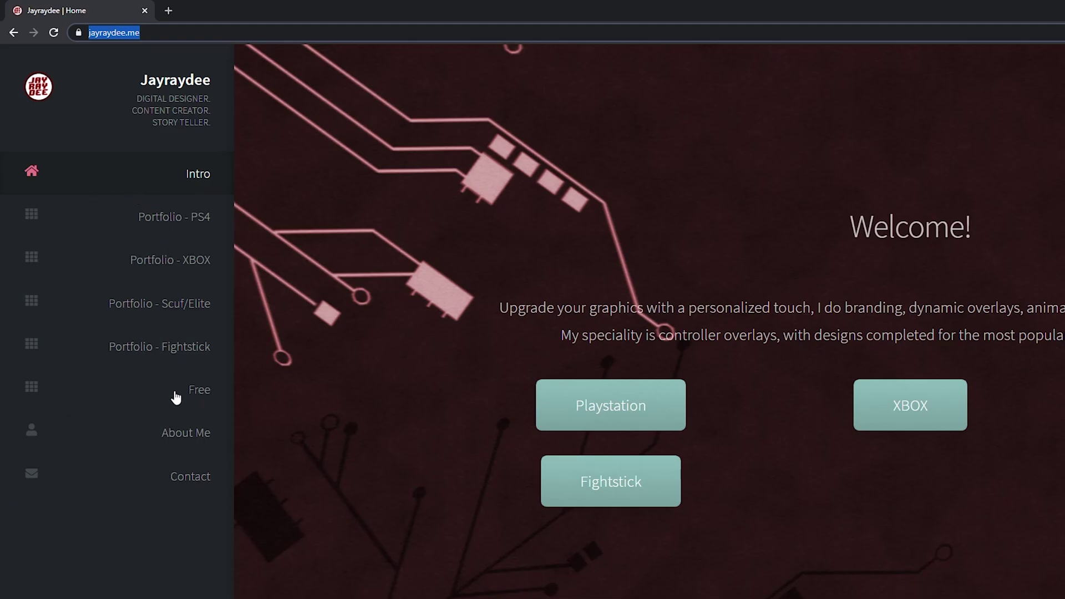
click(195, 394)
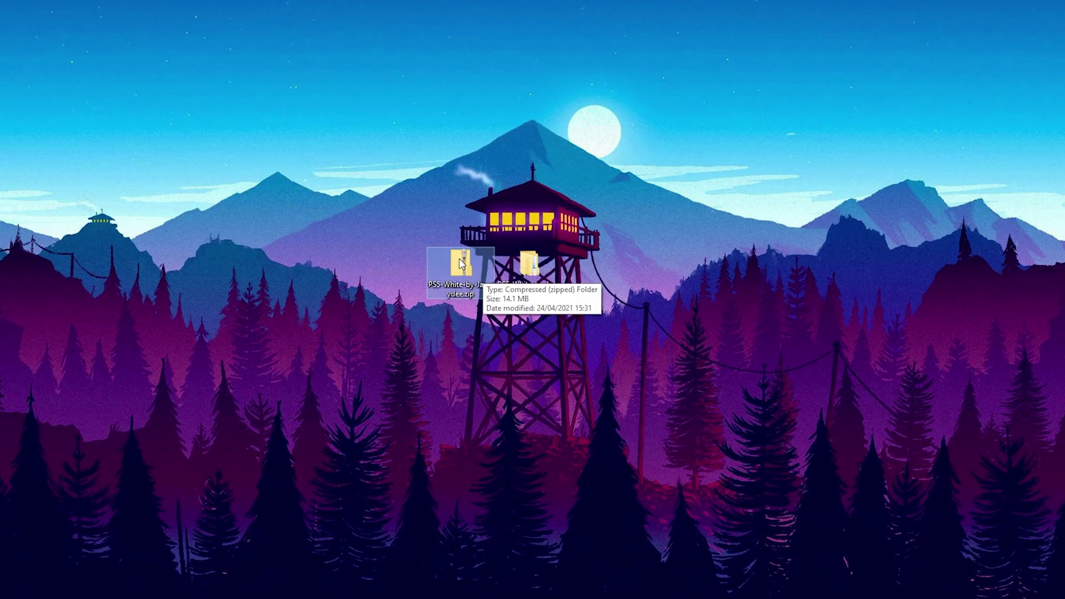
Step: Open the extracted folder, then the inner PS5-White-by-Jayraydee folder
right_click(460, 262)
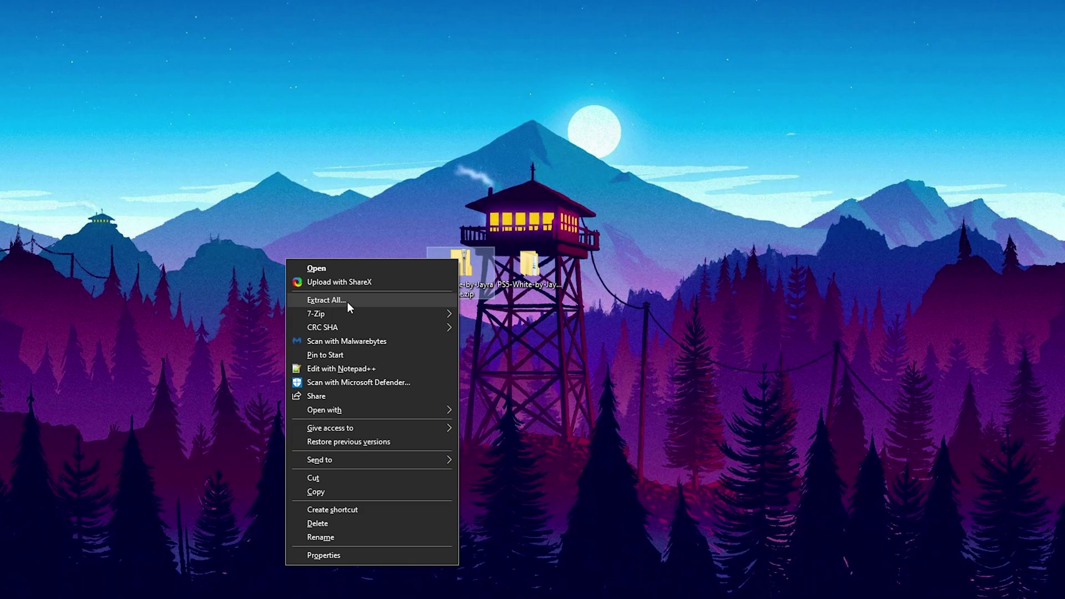
click(536, 299)
click(532, 267)
double_click(532, 268)
drag(582, 52, 361, 9)
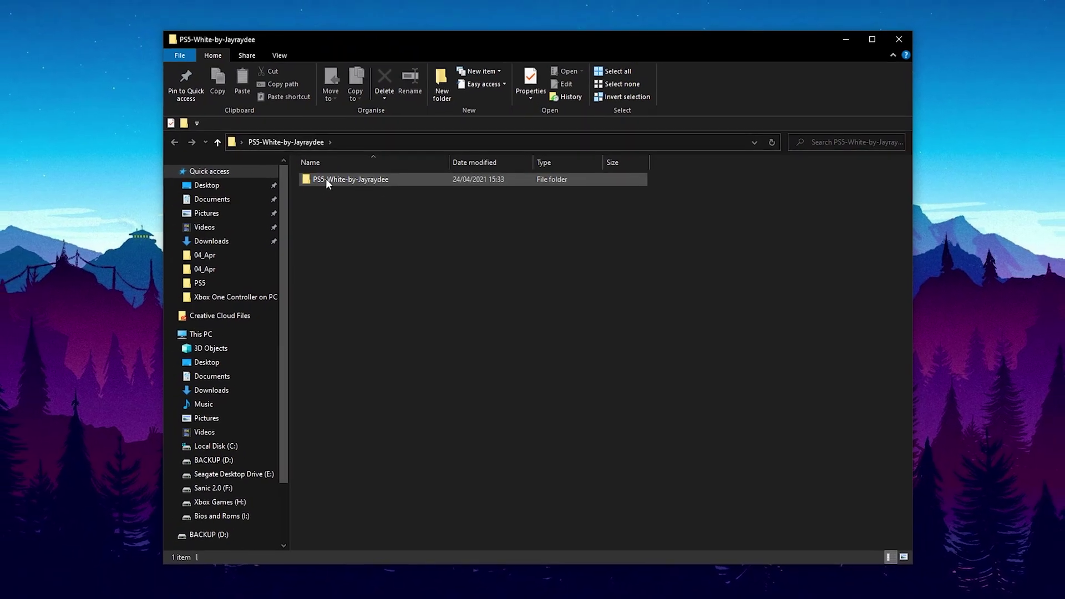
double_click(356, 179)
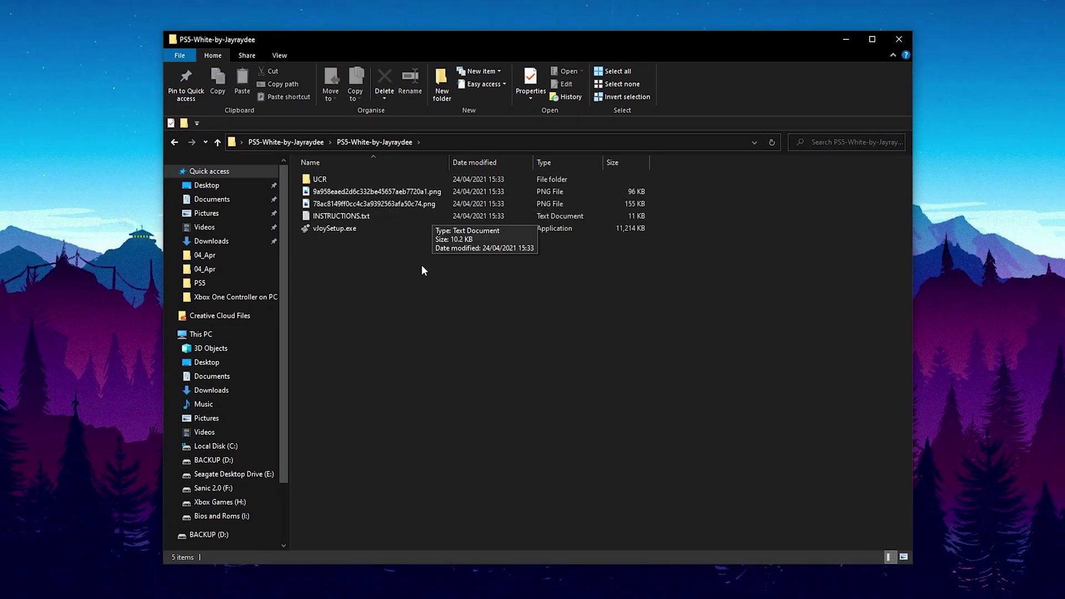
Step: Launch vJoySetup.exe from the PS5-White-by-Jayraydee folder
drag(417, 265, 324, 168)
click(539, 294)
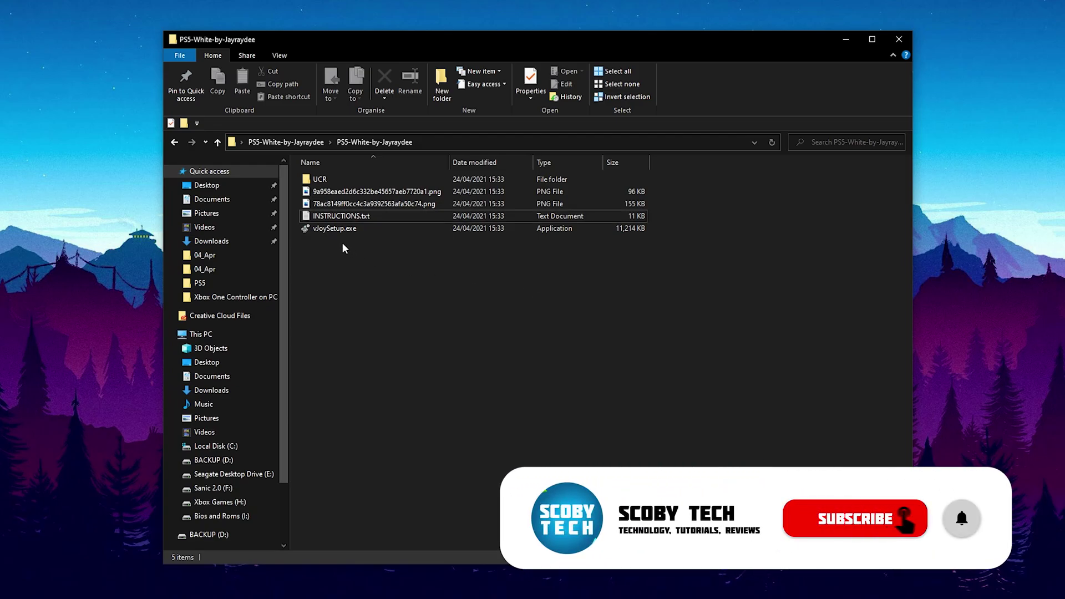
click(343, 228)
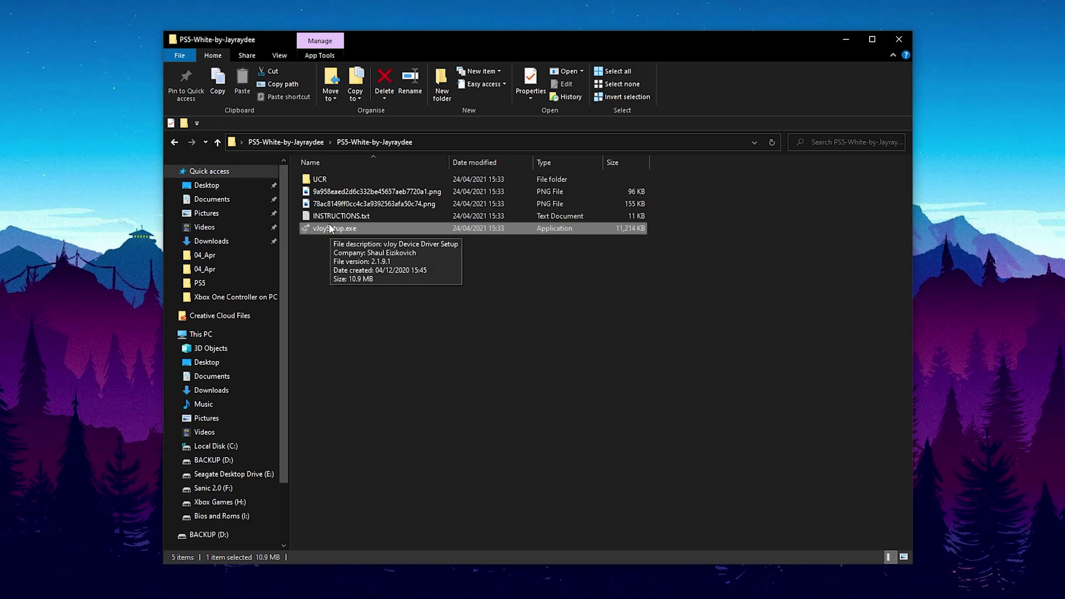
double_click(336, 228)
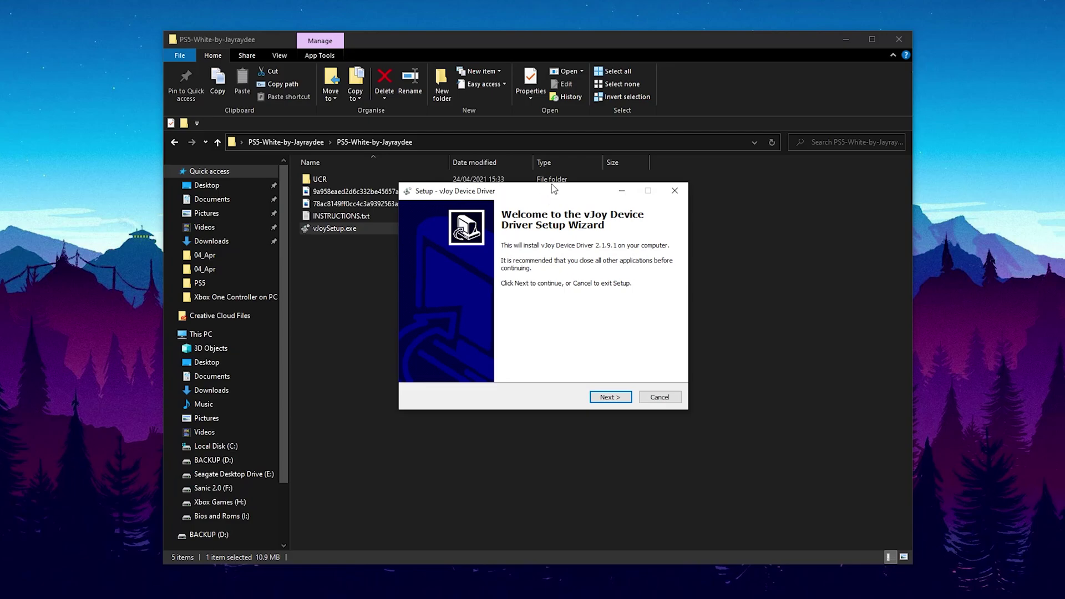
Step: Install the vJoy driver with all four companion applications, then return to the folder
click(612, 397)
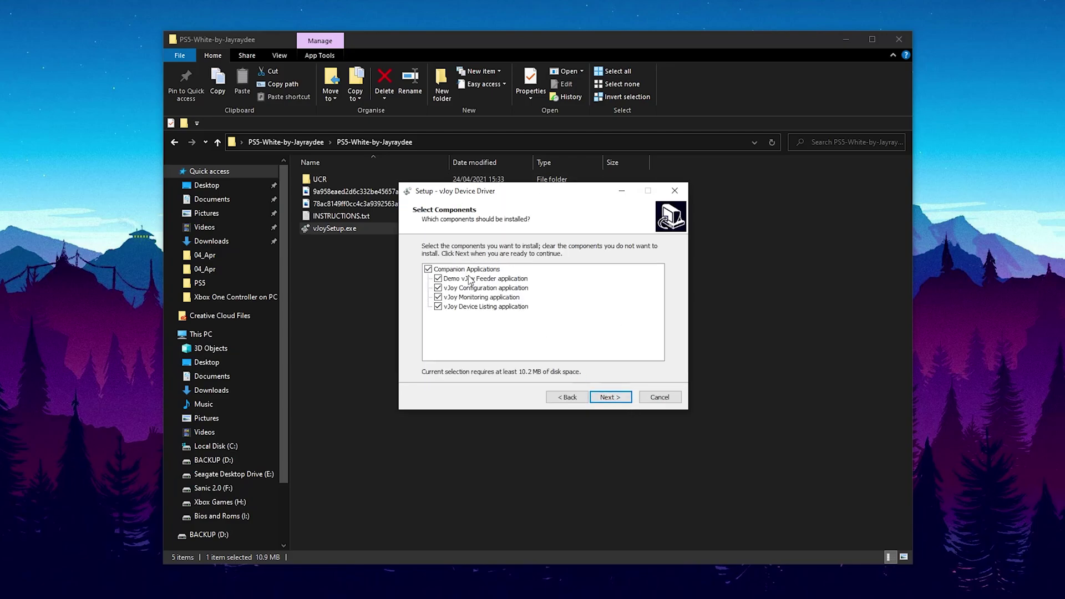
click(617, 399)
click(606, 398)
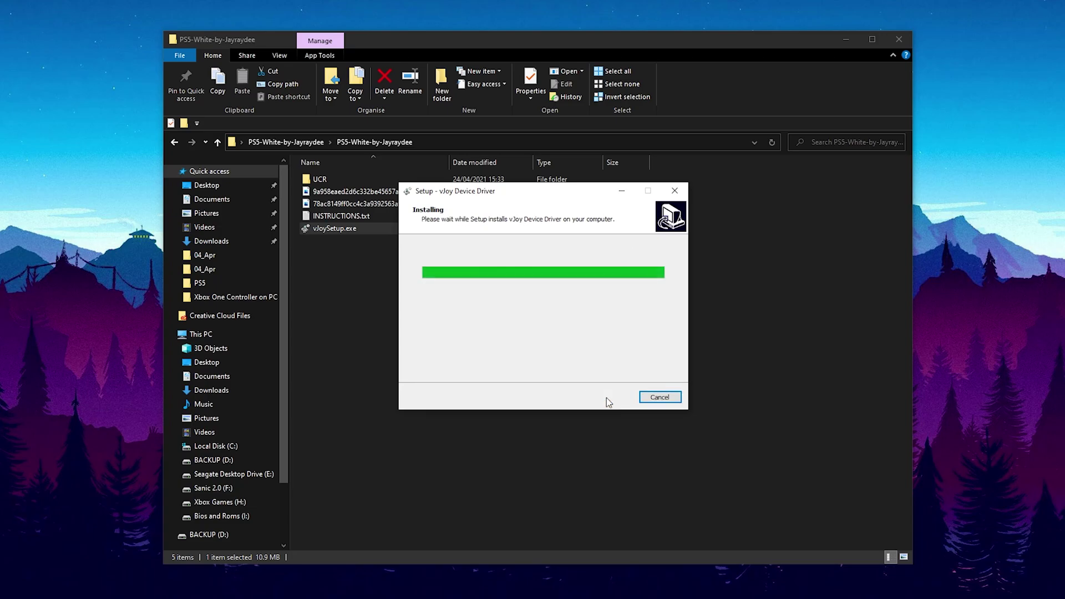
click(650, 324)
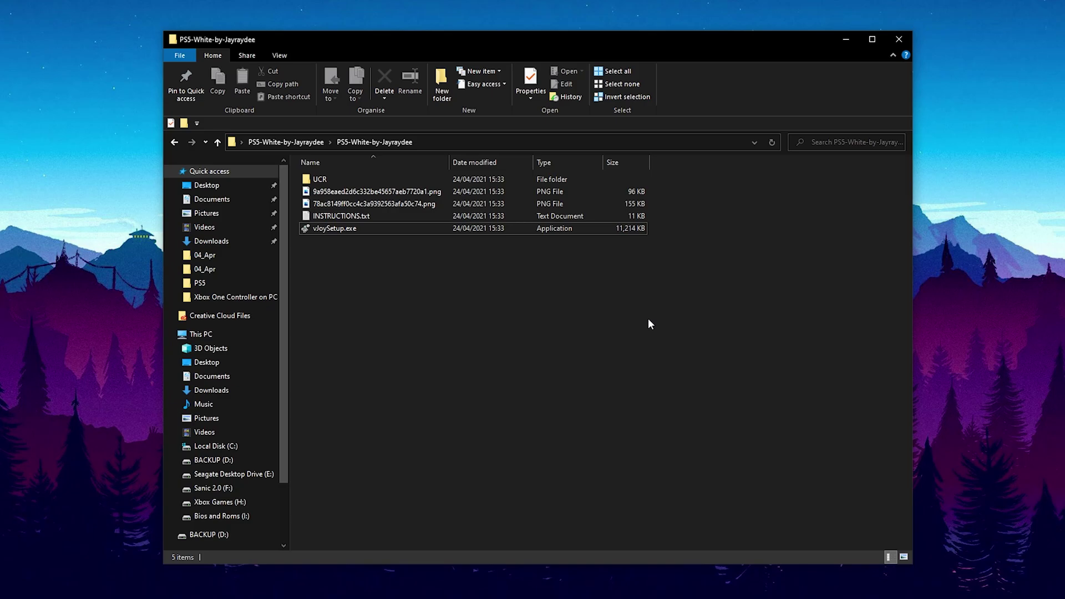
Step: Launch UCR.exe from the UCR folder to open the remapper
double_click(338, 178)
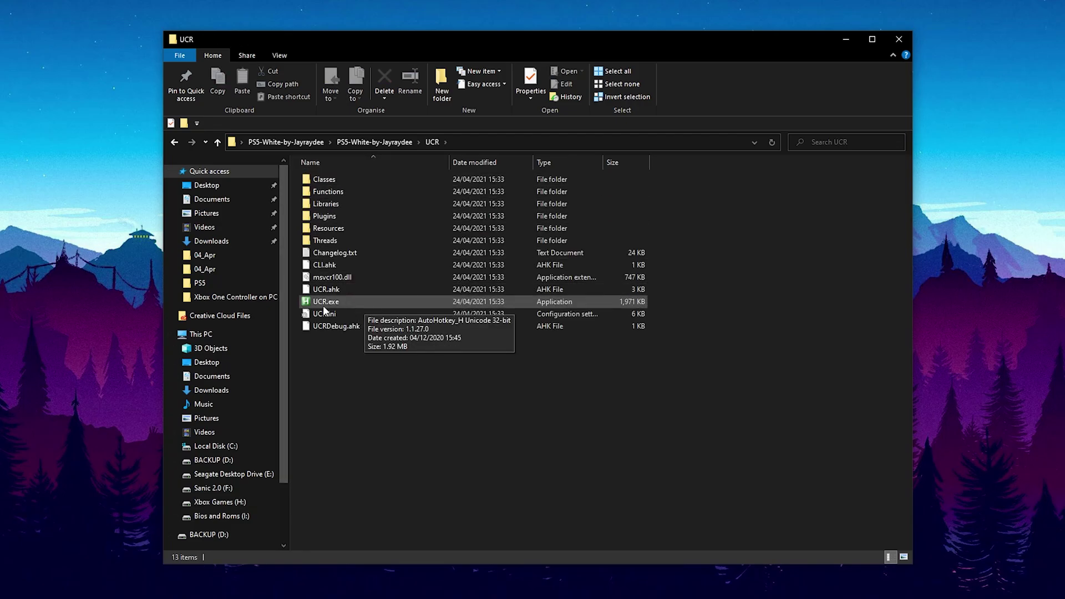
click(334, 304)
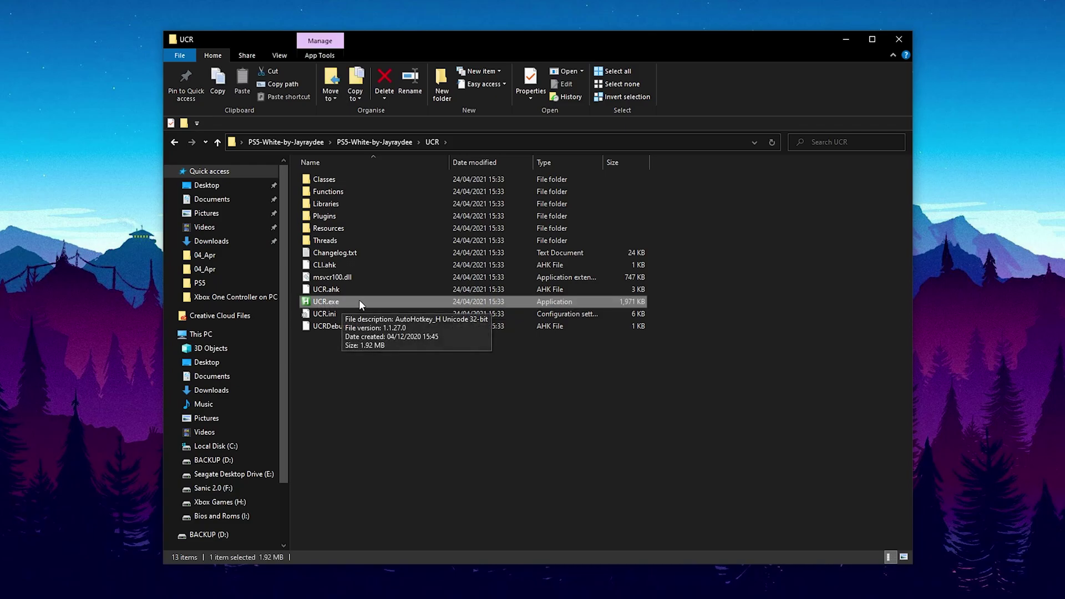
double_click(357, 301)
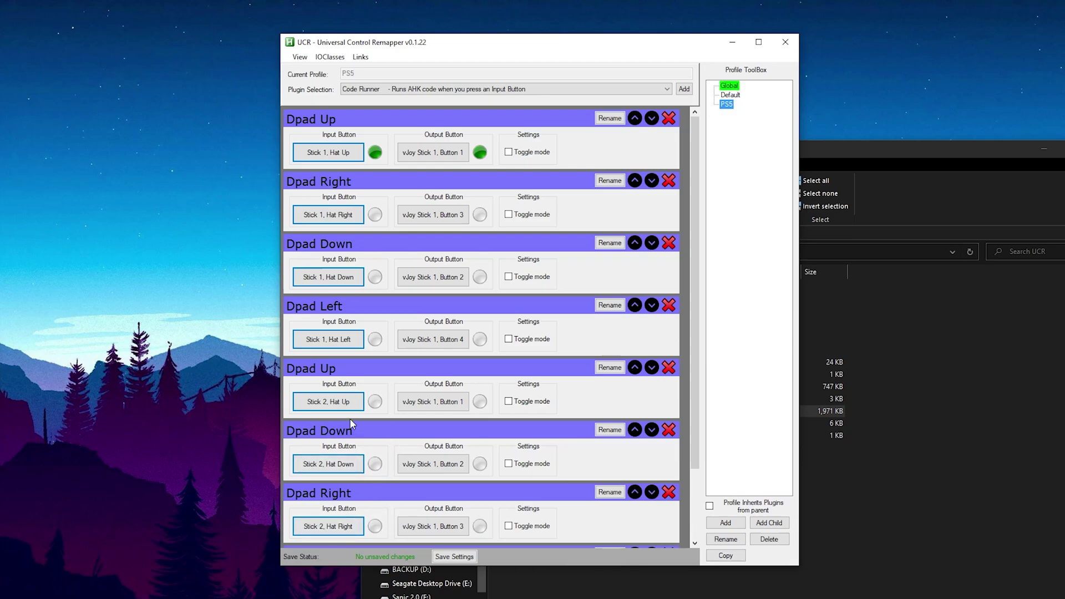
Step: Scroll through the PS5 profile's Dpad hat mappings to vJoy Stick 1 buttons
scroll(399, 488, down, 2)
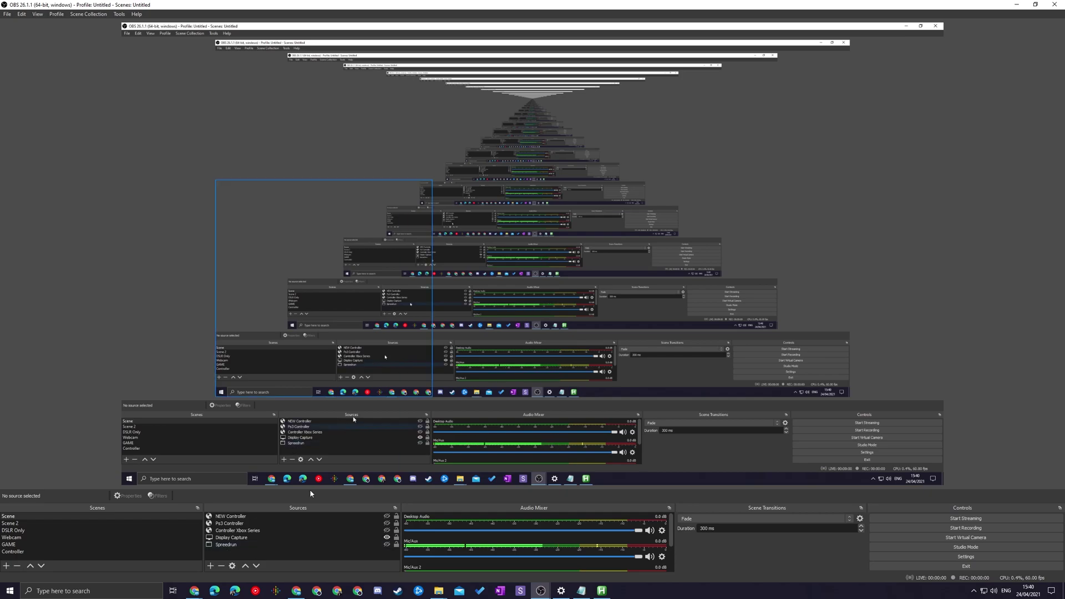
Step: Hide Display Capture and add a browser source named 'PS5 Controller 1'
click(386, 538)
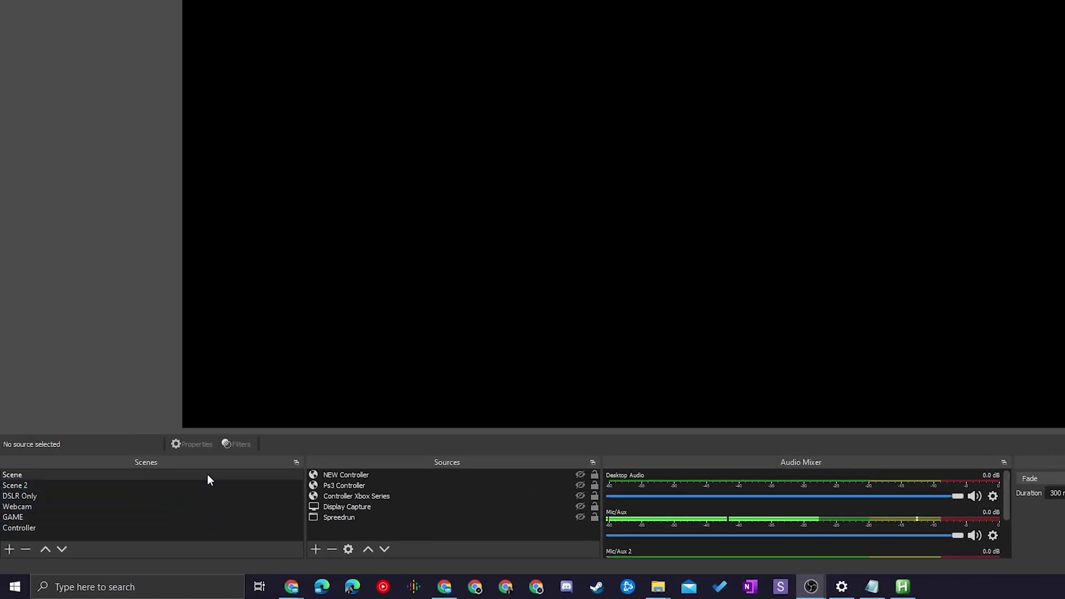
click(316, 549)
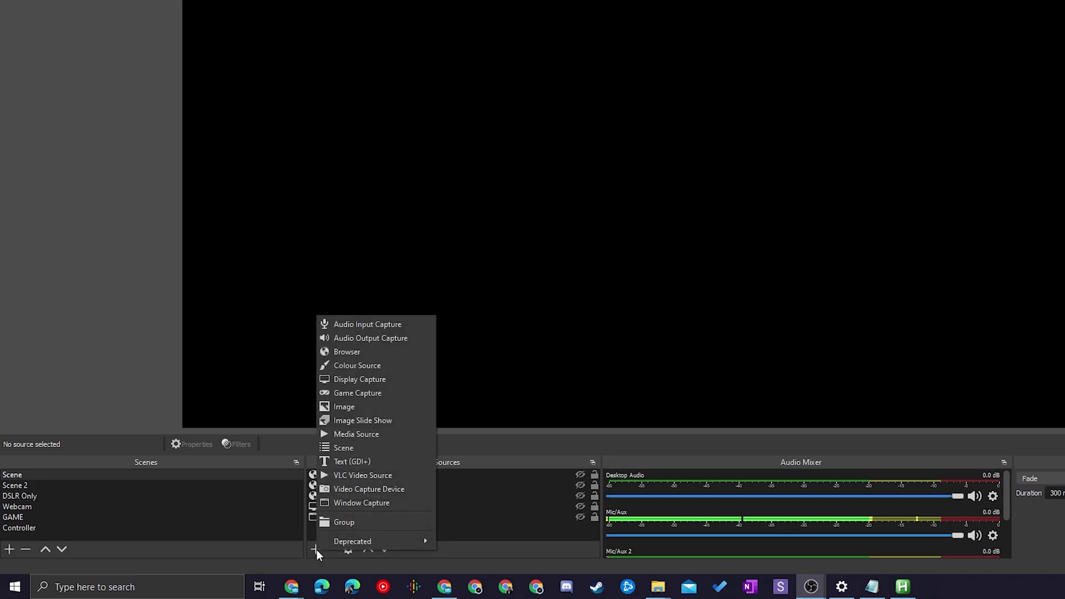
click(343, 351)
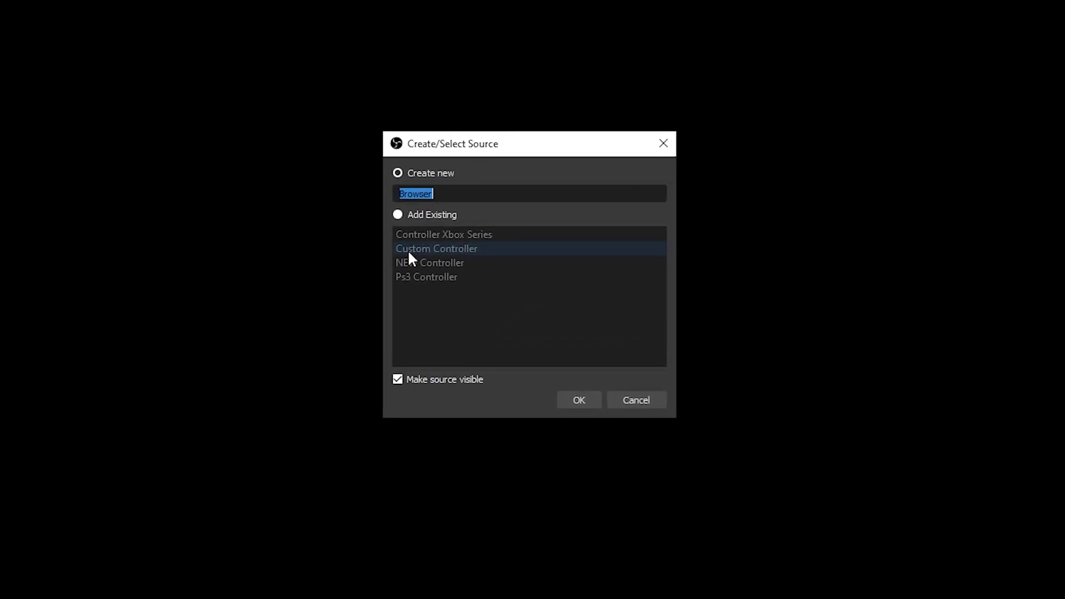
text(PS5 Controller 1)
click(578, 401)
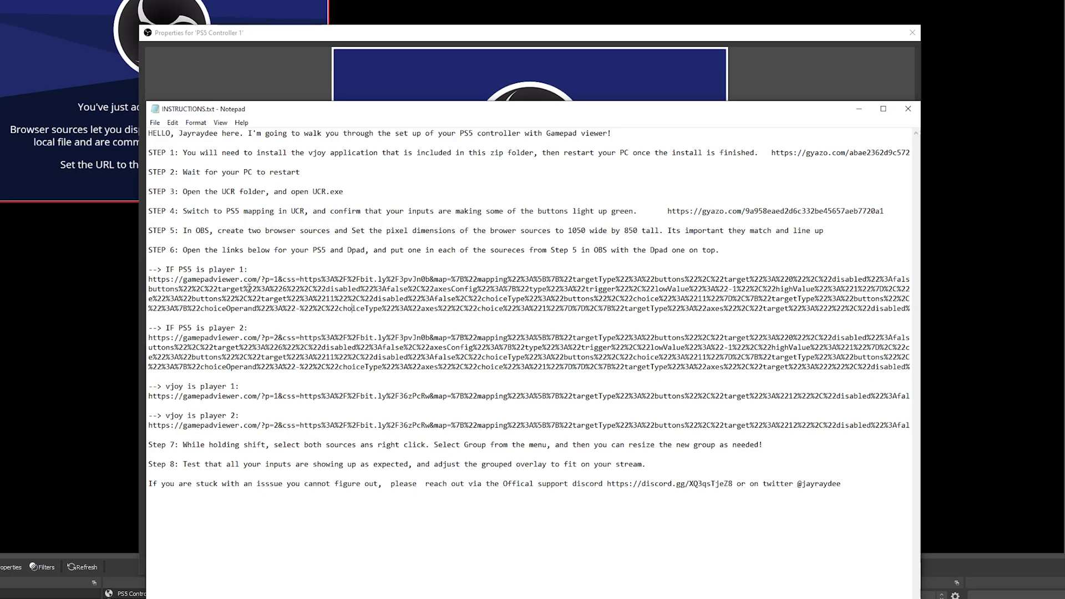
Step: Select the 'IF PS5 is player 1' link in INSTRUCTIONS.txt and highlight the default URL
drag(195, 111, 199, 97)
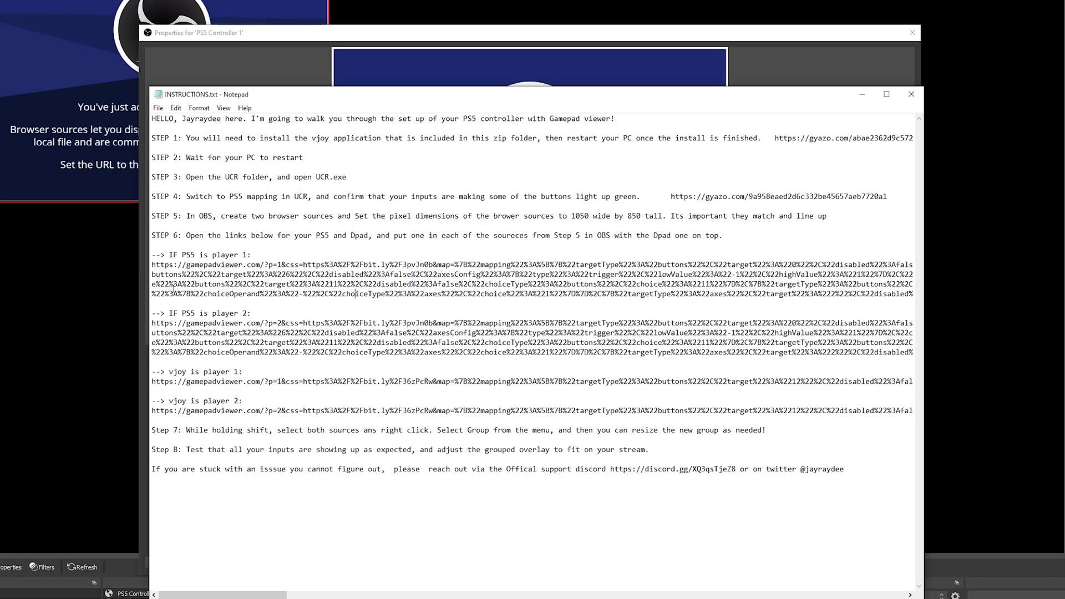
drag(181, 256, 253, 257)
click(220, 303)
click(281, 264)
drag(282, 323, 277, 323)
click(188, 264)
drag(153, 264, 221, 303)
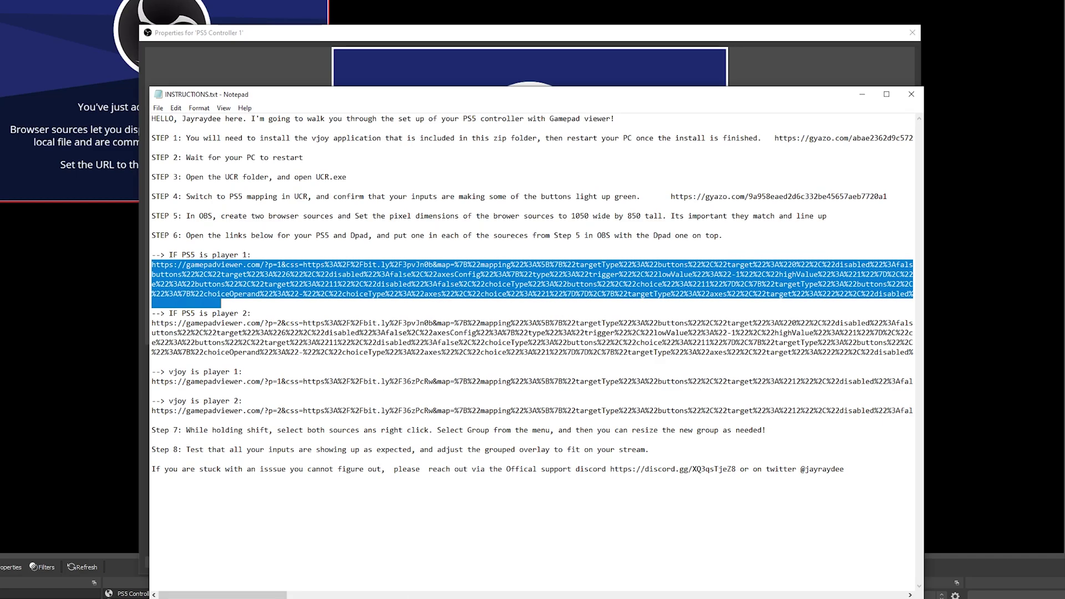
click(106, 372)
triple_click(247, 370)
Step: Paste the player 1 link as the URL and set the size to 1050 by 850
key(ctrl+v)
key(Tab)
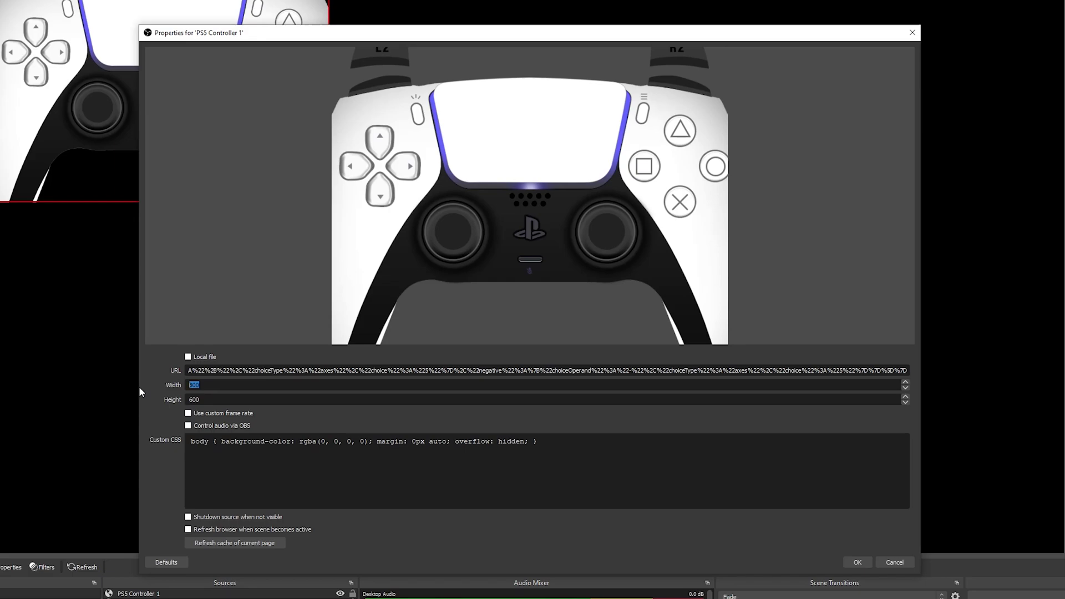
text(1050)
key(Tab)
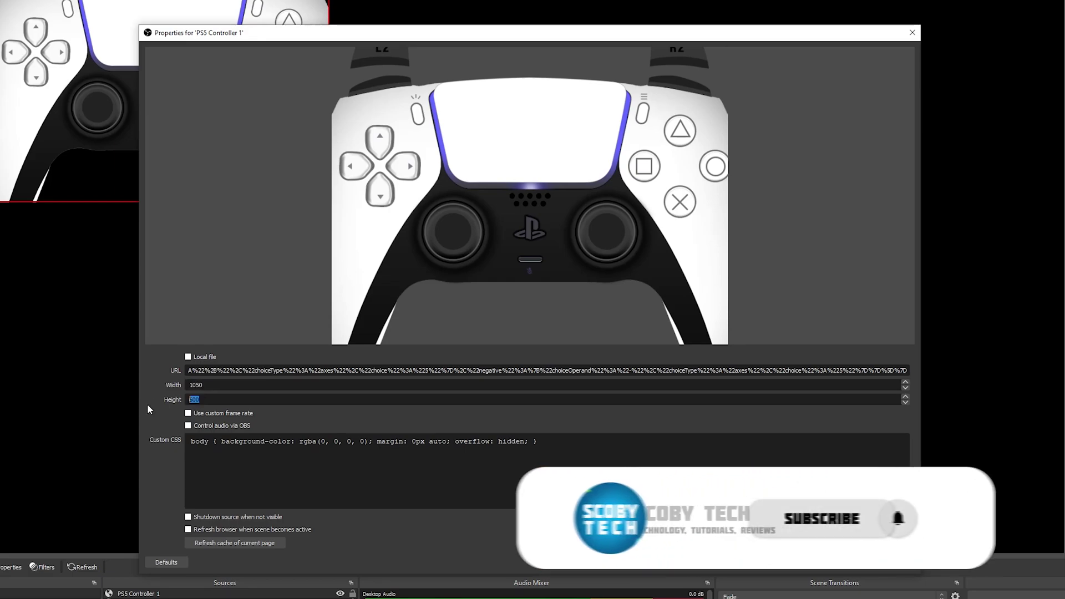
text(850)
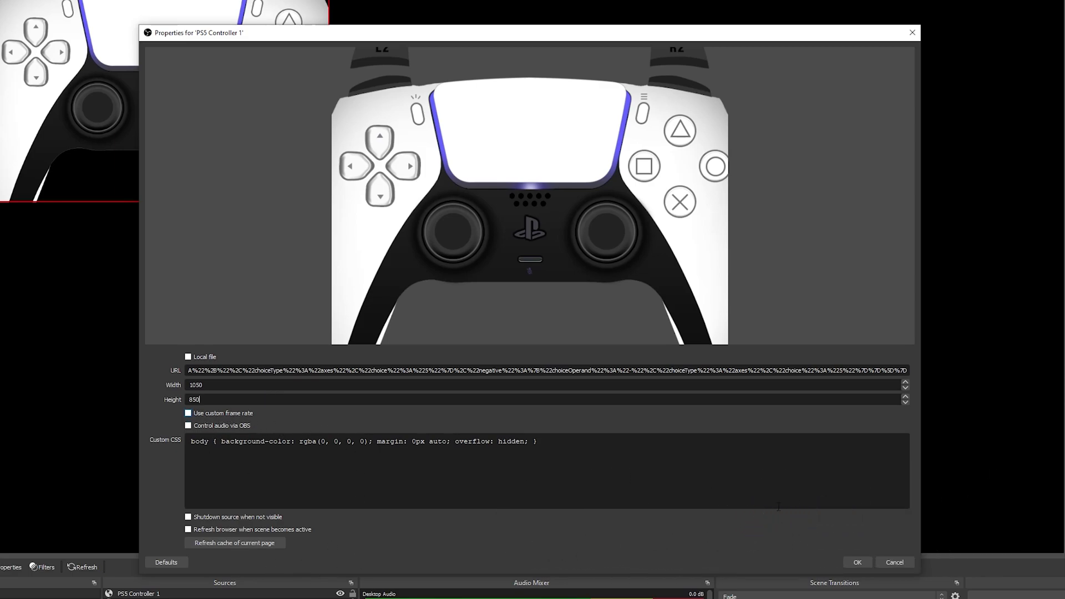
click(856, 562)
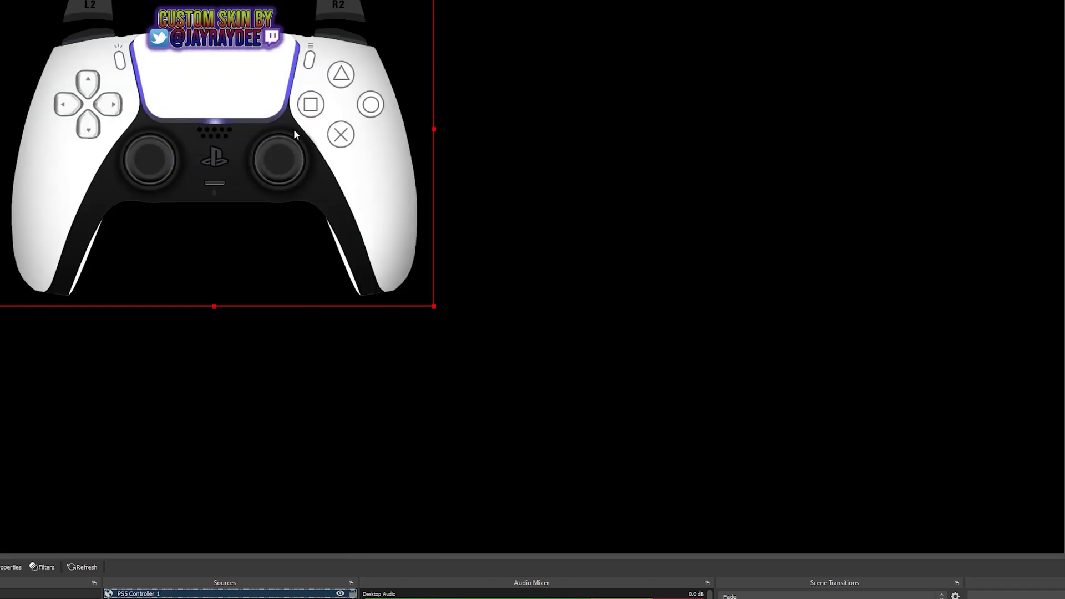
key(alt+Tab)
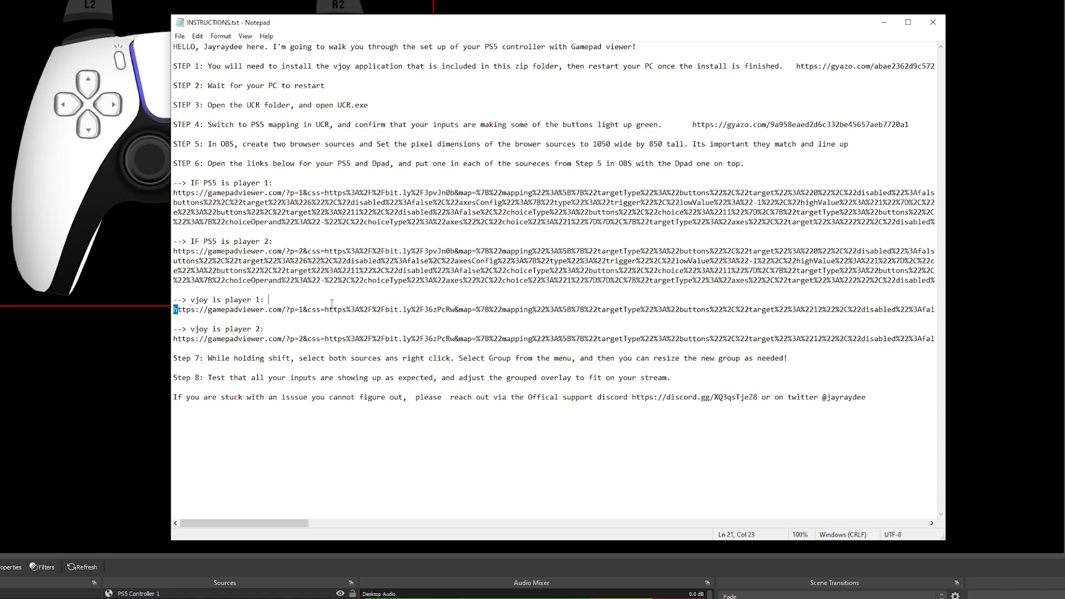
Step: Select the 'vjoy is player 1' link in the instructions for copying
double_click(311, 338)
click(311, 339)
click(302, 309)
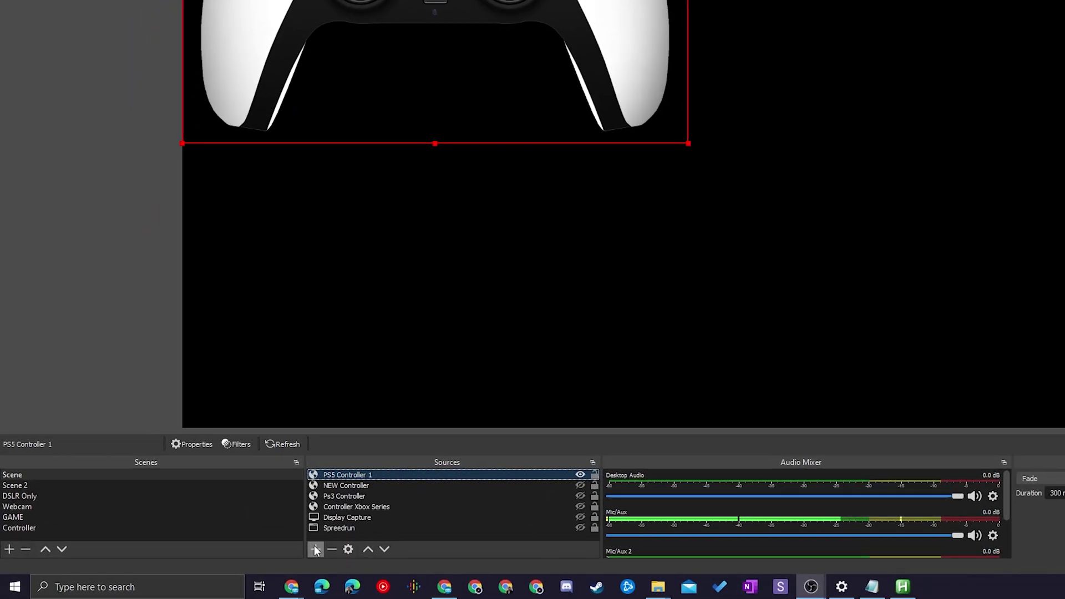
Step: Add a 'PS5 Controller Vjoy Overlay' browser source with the vjoy link at 1050 by 850
click(316, 549)
click(363, 347)
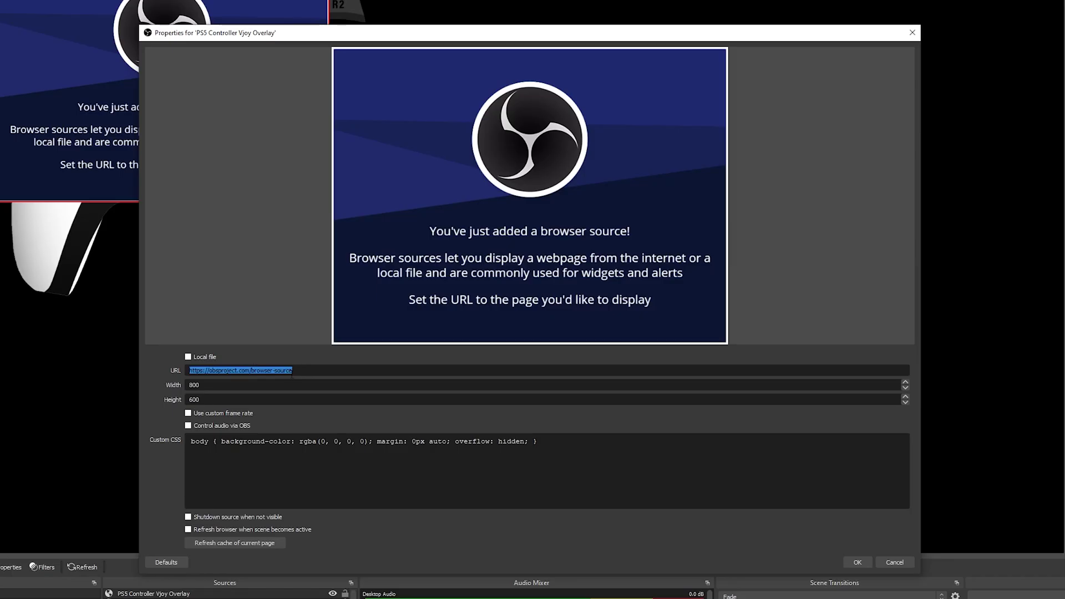
key(ctrl+v)
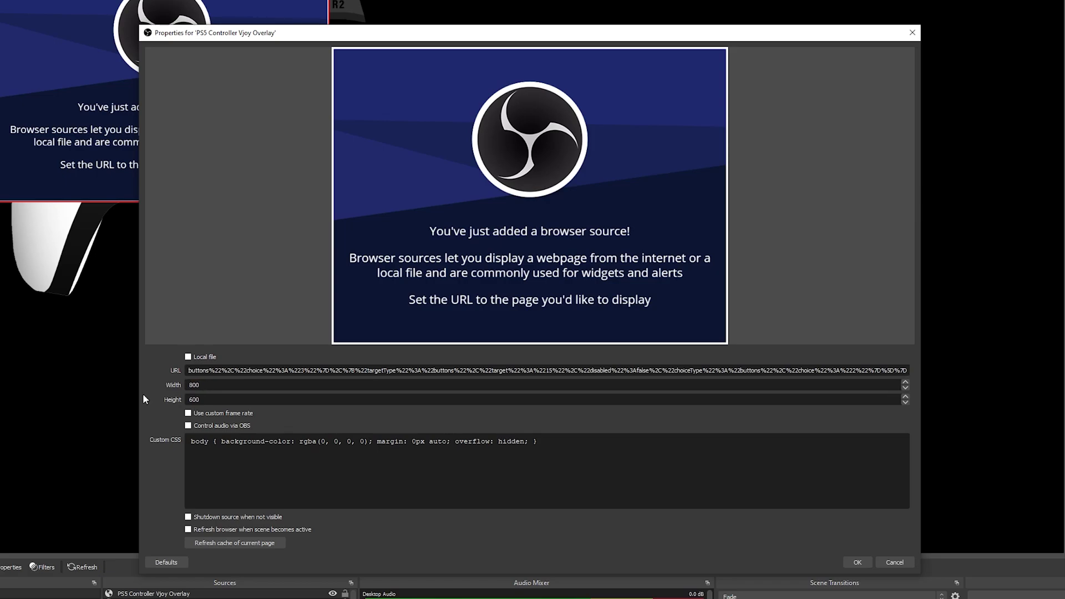
key(ctrl+a)
text(1050)
key(Tab)
text(8)
click(855, 563)
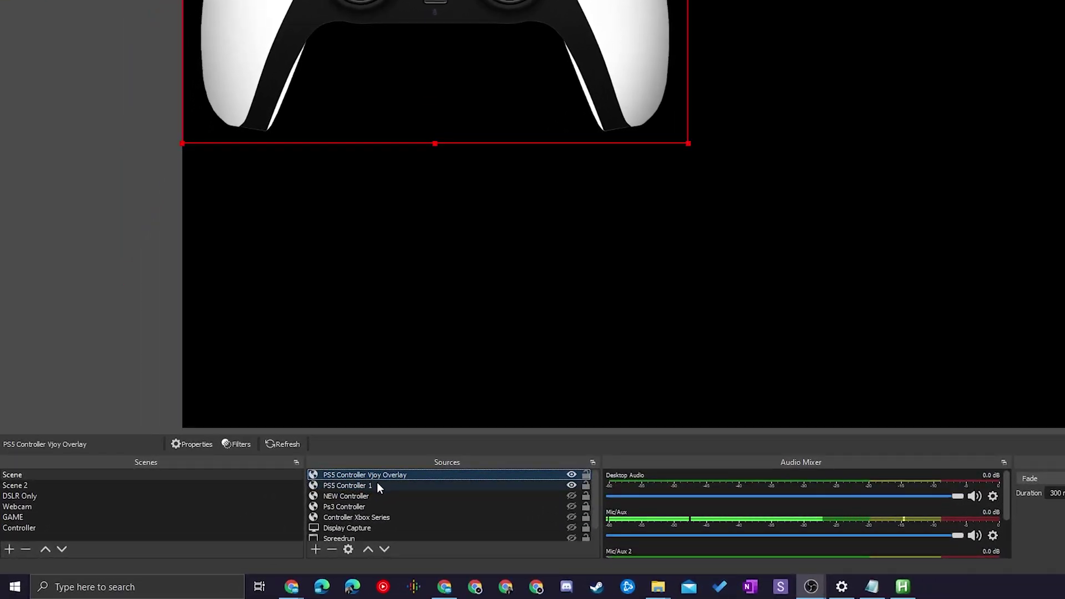
Step: Group PS5 Controller 1 with the vjoy overlay as 'Ps5 Controller' and shrink it against the scene's left edge
ctrl+click(379, 482)
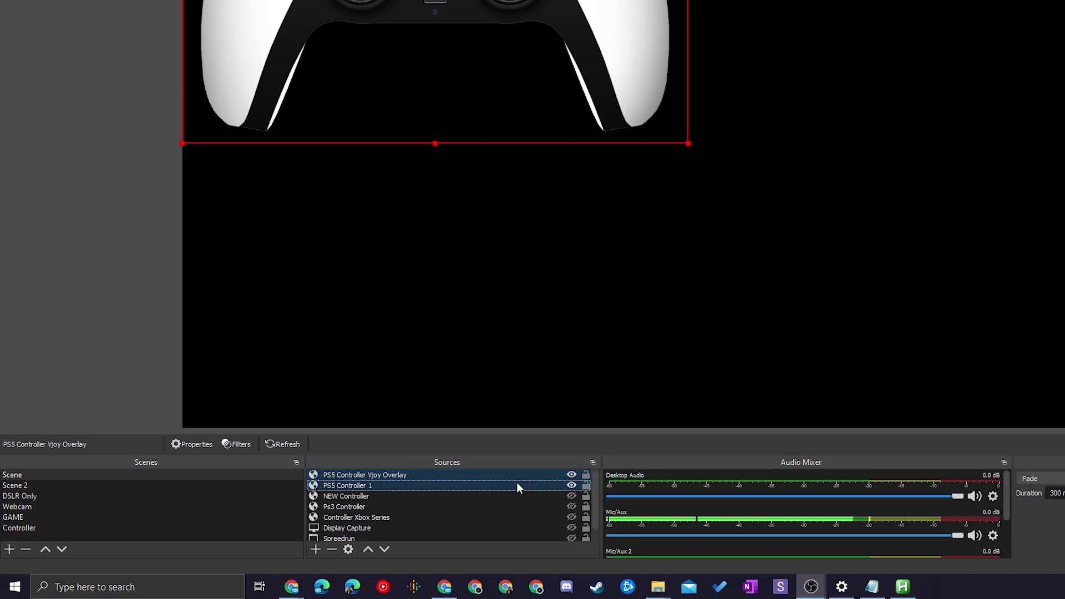
right_click(374, 475)
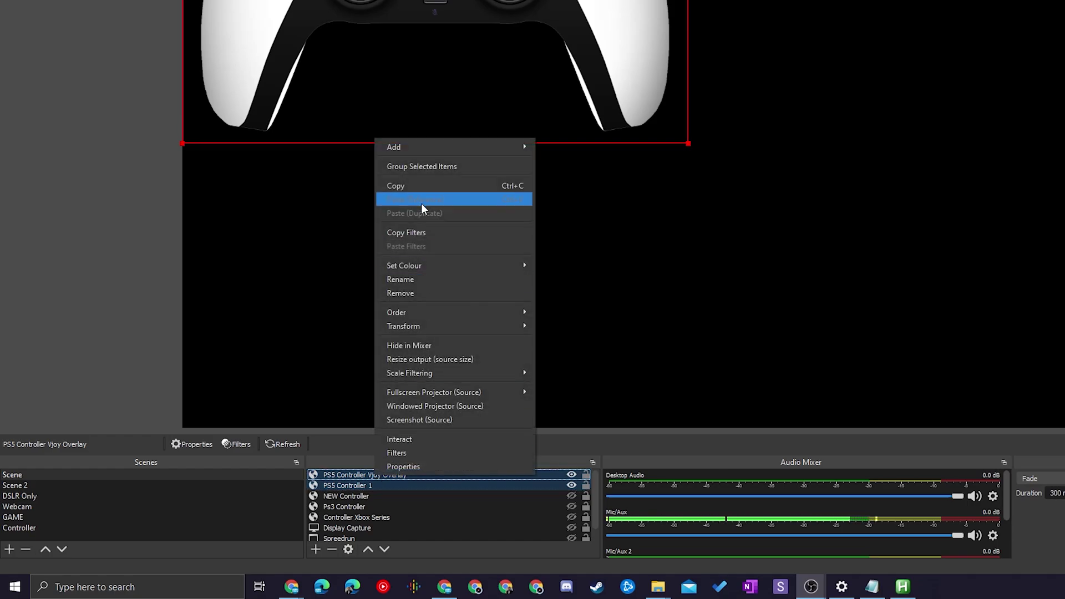
click(417, 166)
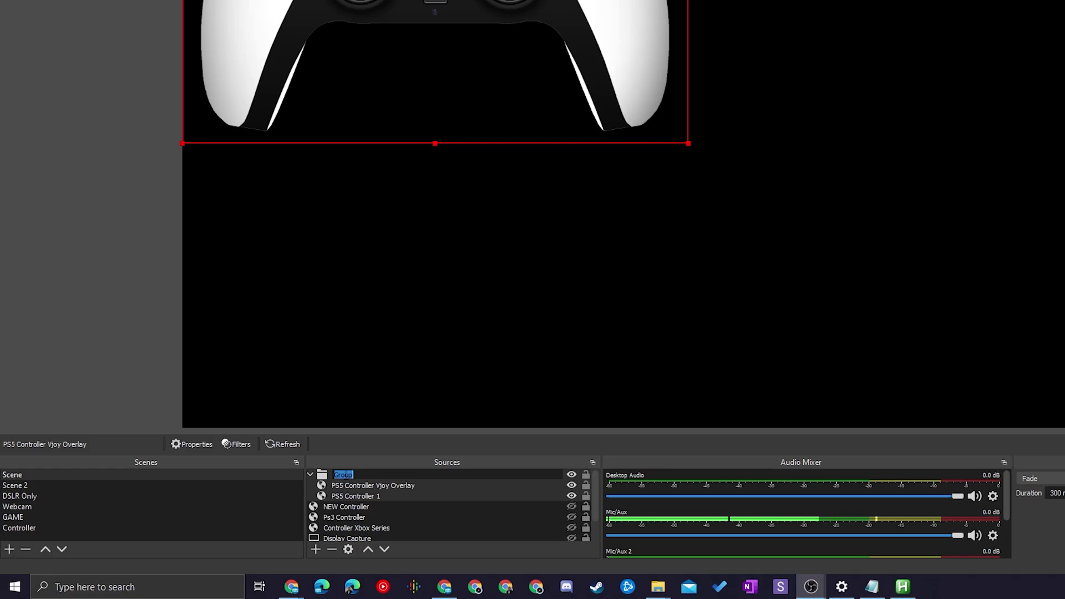
text(Ps5 Controller)
key(Return)
drag(547, 1, 547, 194)
drag(688, 18, 514, 129)
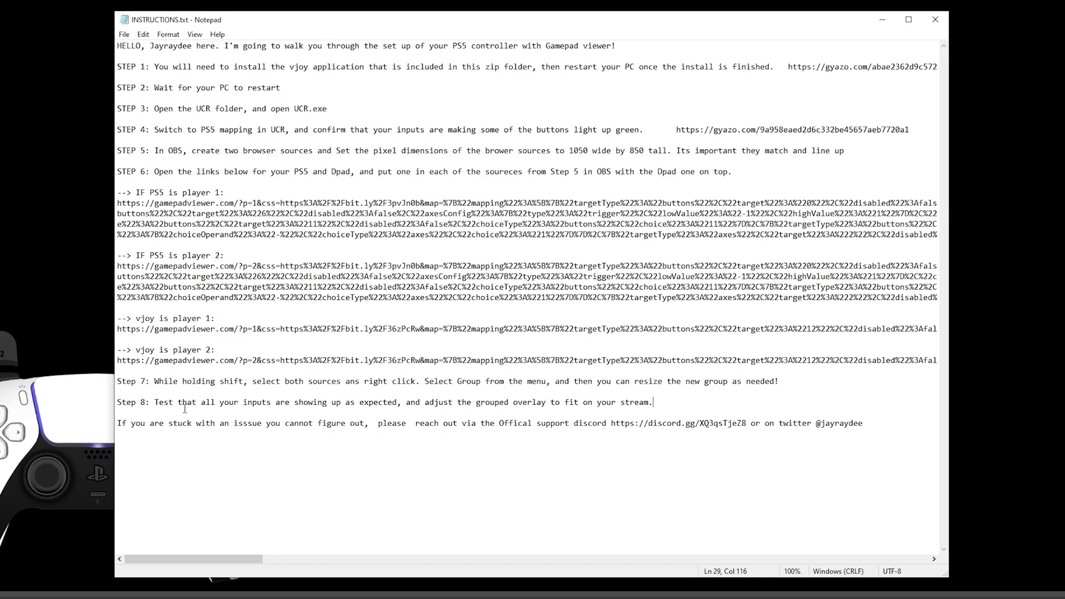
Step: Highlight the Discord link and Twitter handle in INSTRUCTIONS.txt, then clear the selection
drag(611, 423, 747, 423)
drag(817, 424, 868, 423)
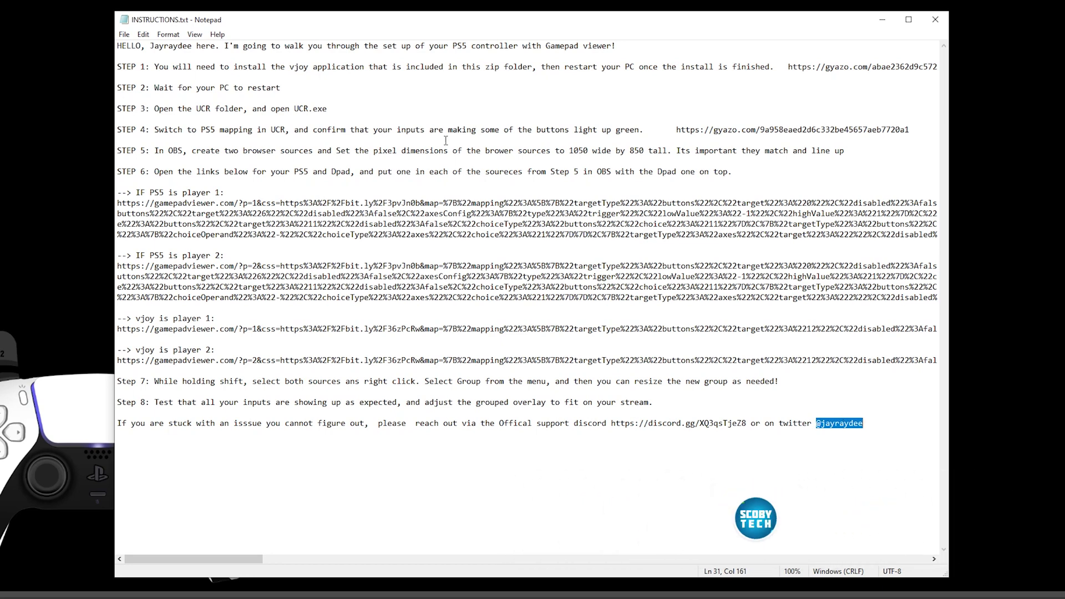
click(481, 287)
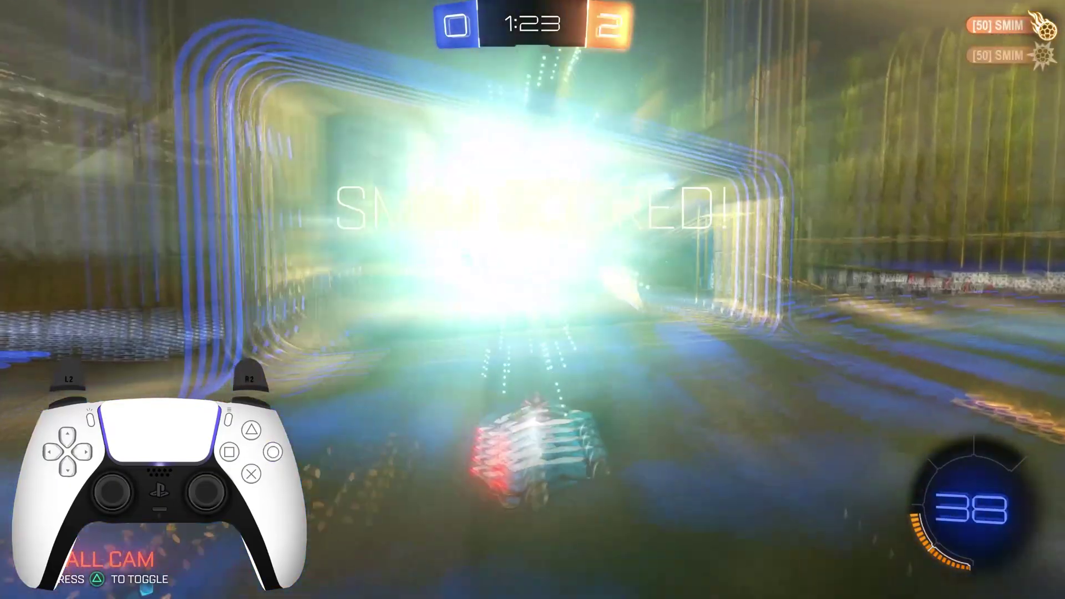